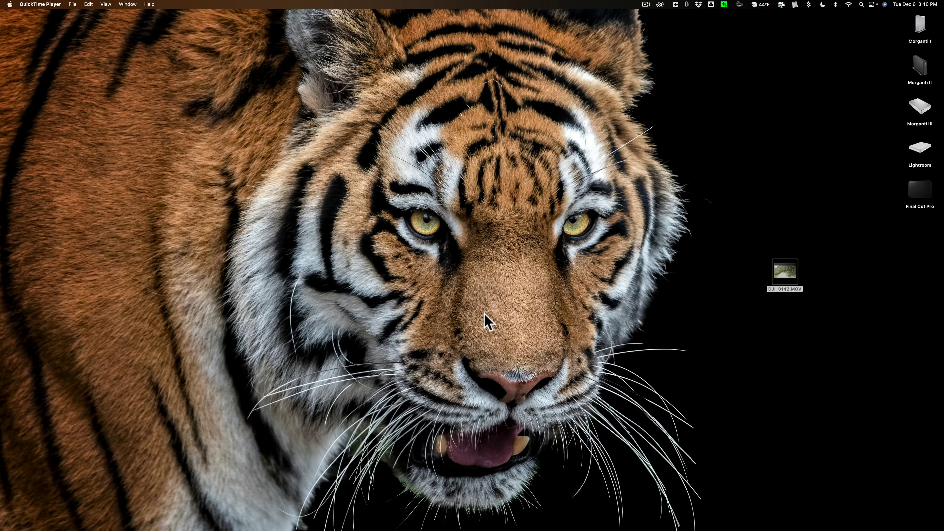
Step: Preview DJI_0142.MOV in QuickTime Player up to about 00:18, then close the player
double_click(788, 270)
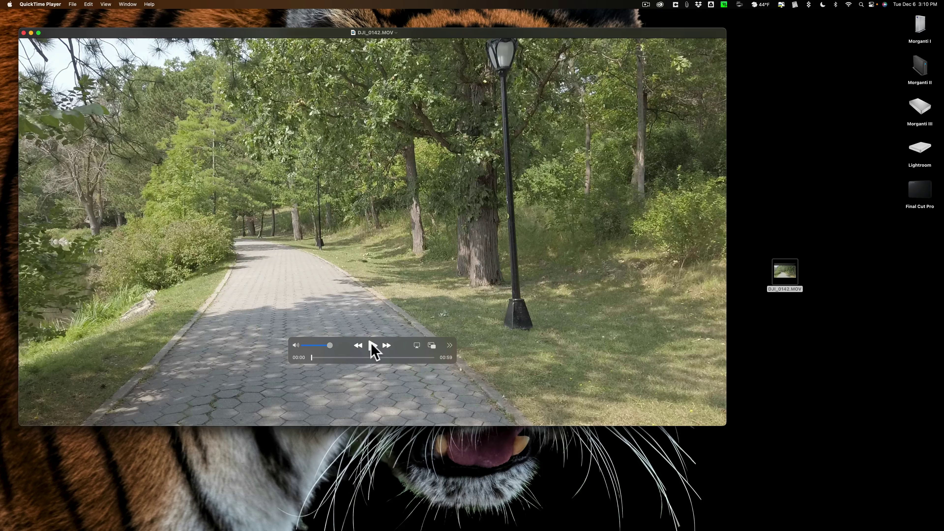
click(371, 345)
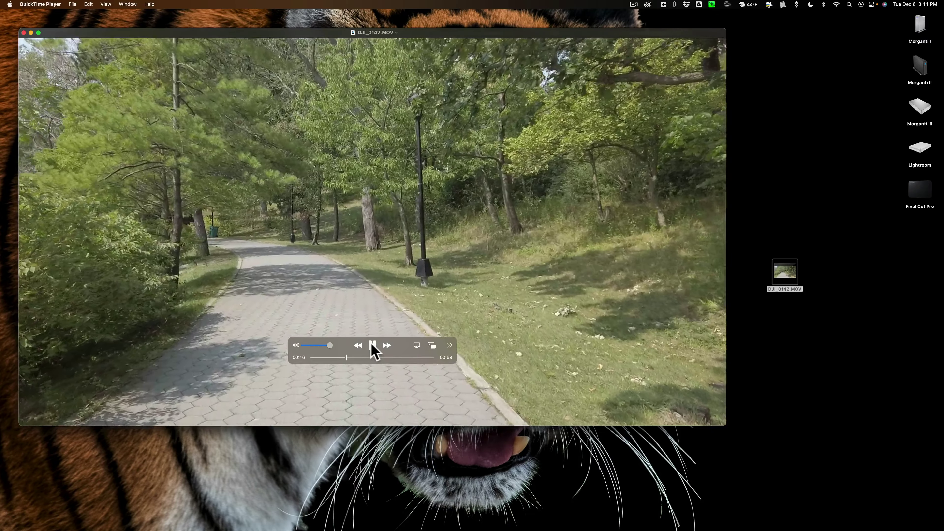
click(372, 345)
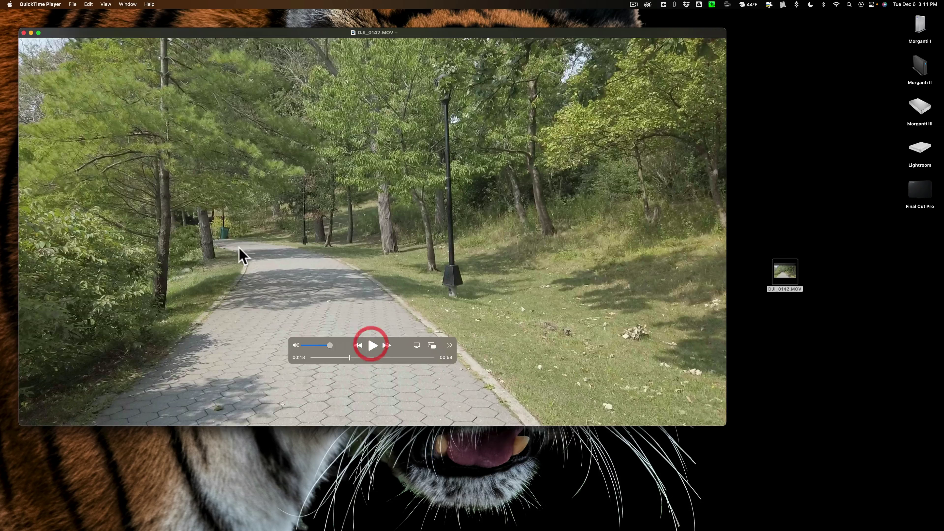
click(24, 32)
Step: Bring DJI_0142.MOV into Pixelmator Pro, zoom it to fit the window, and start playback
drag(784, 274, 648, 512)
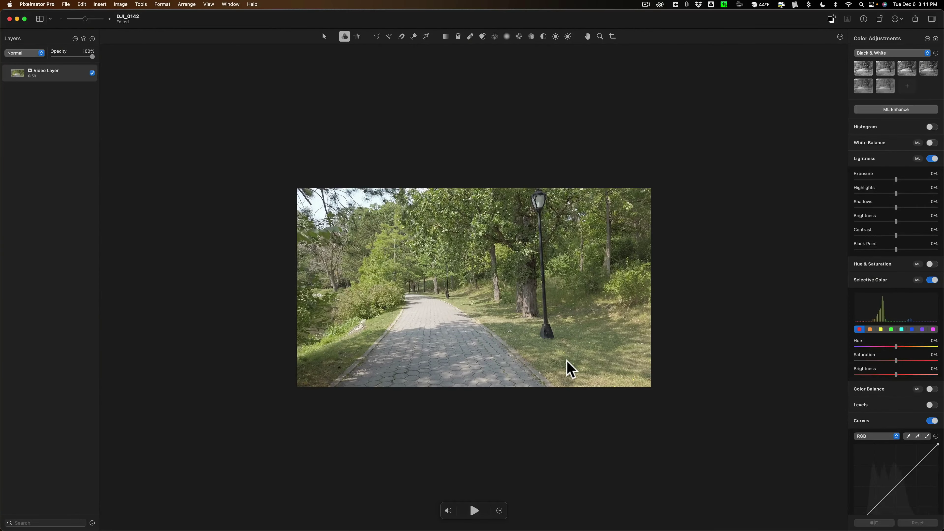
key(super)
key(super+0)
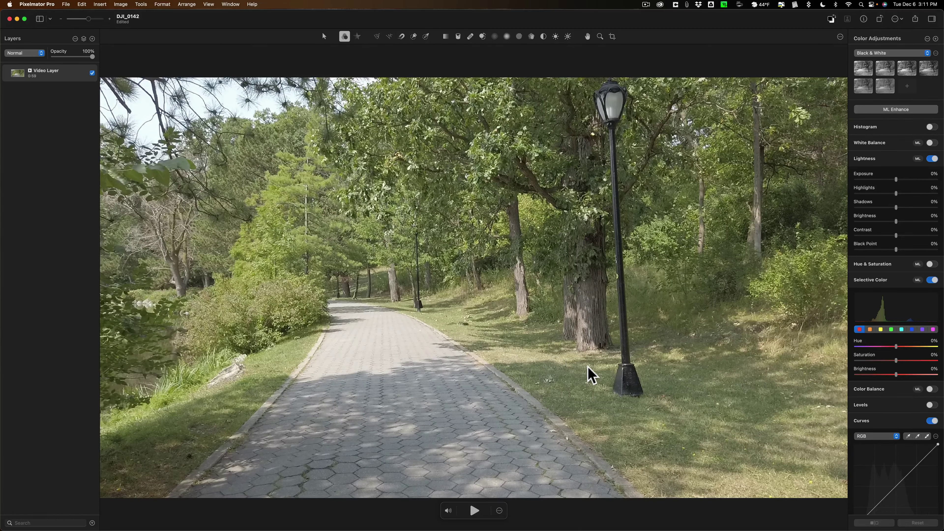
click(474, 510)
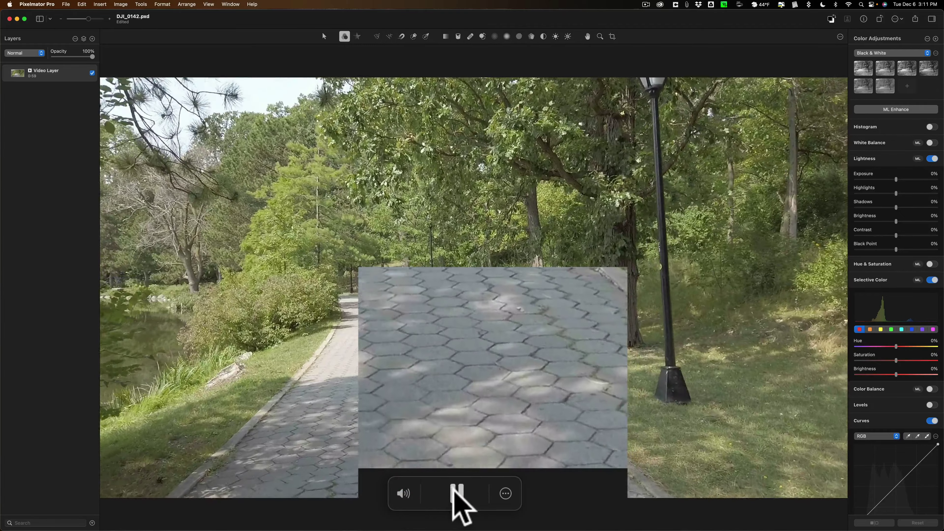
click(457, 493)
click(505, 493)
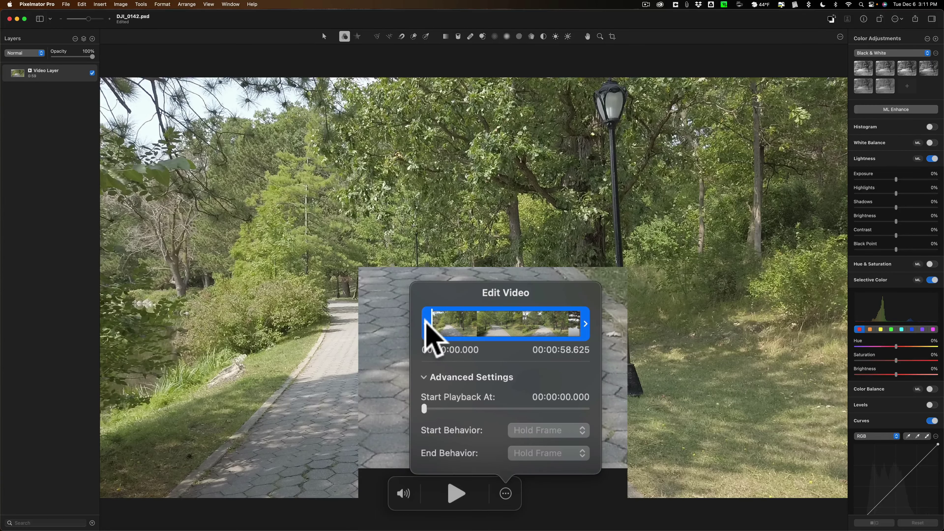
drag(425, 322, 413, 337)
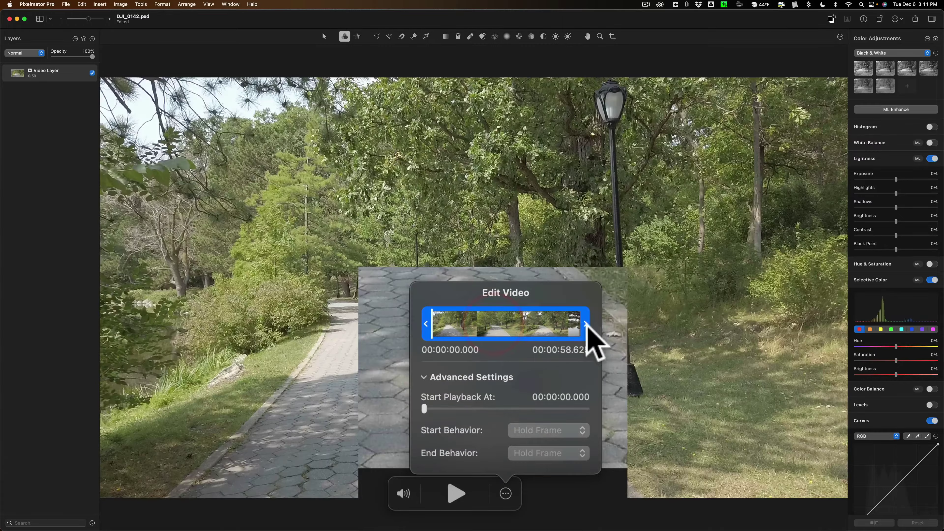
mouse_move(585, 324)
mouse_down()
mouse_move(558, 326)
mouse_move(597, 323)
mouse_up()
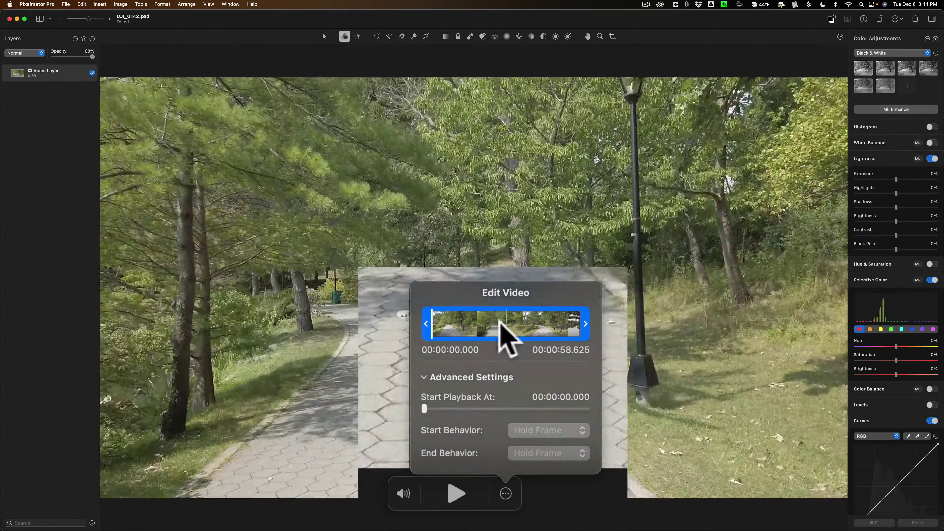
click(423, 485)
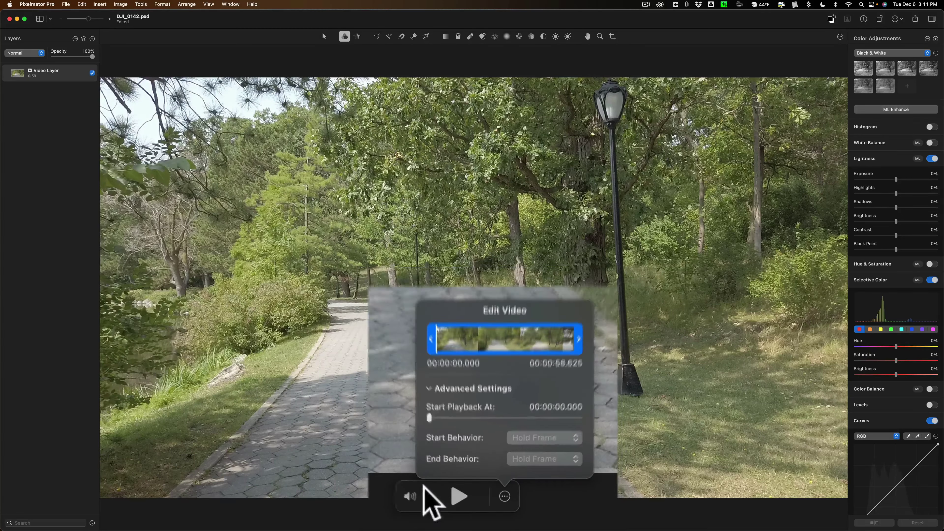
click(382, 500)
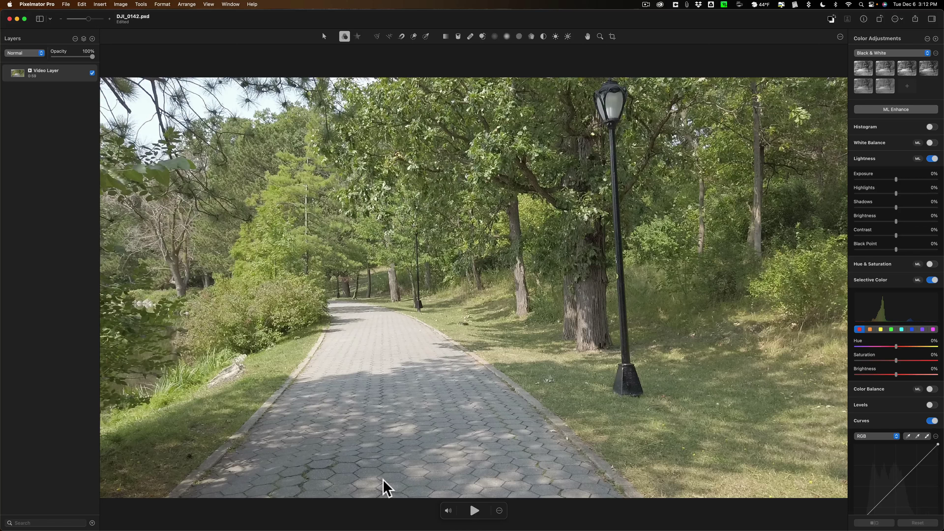
Step: Play the video and try the second through fifth Classic Films colour presets
click(472, 509)
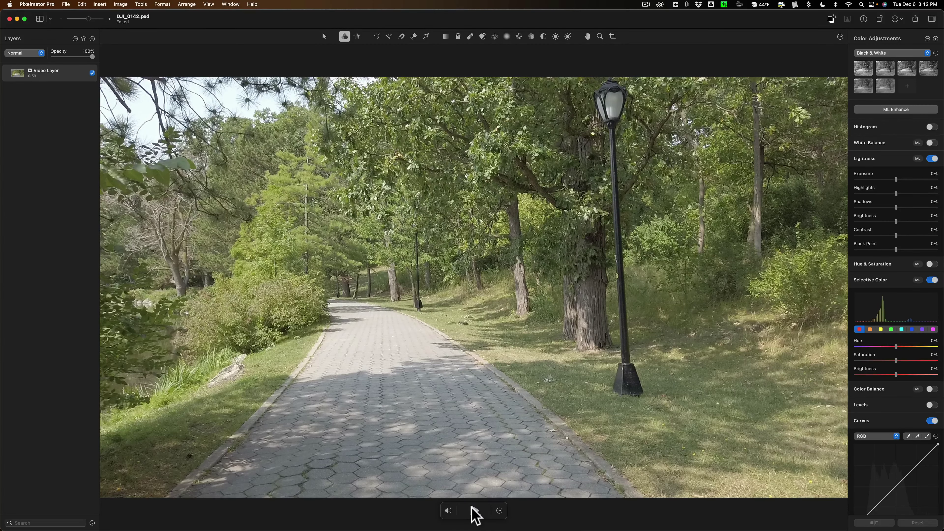
click(472, 509)
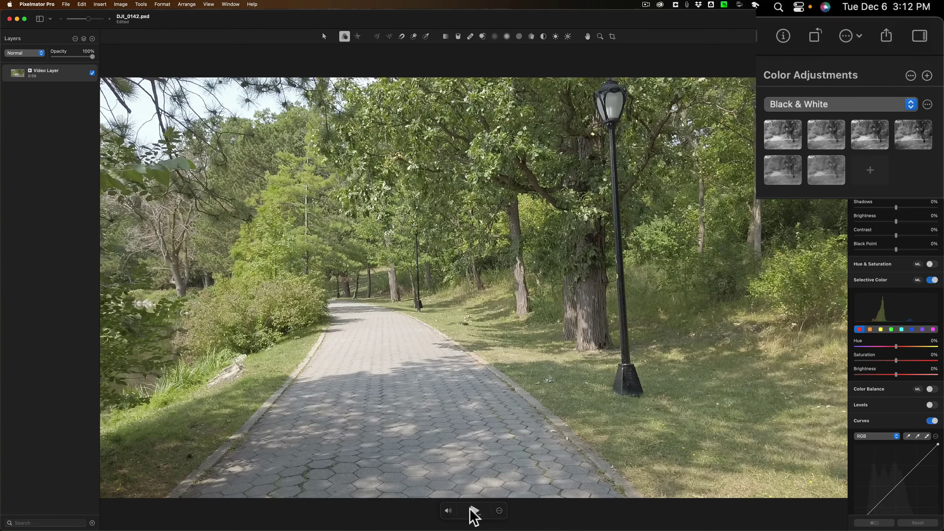
click(473, 508)
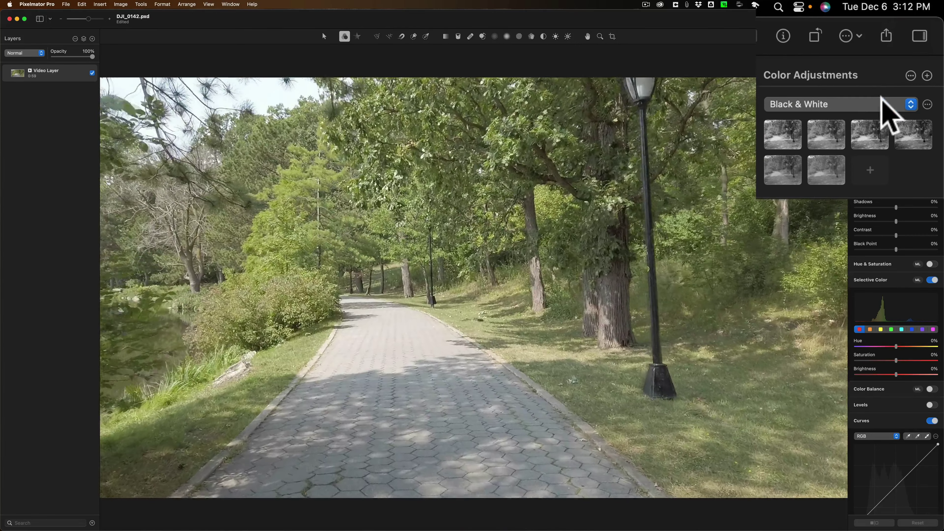
click(881, 101)
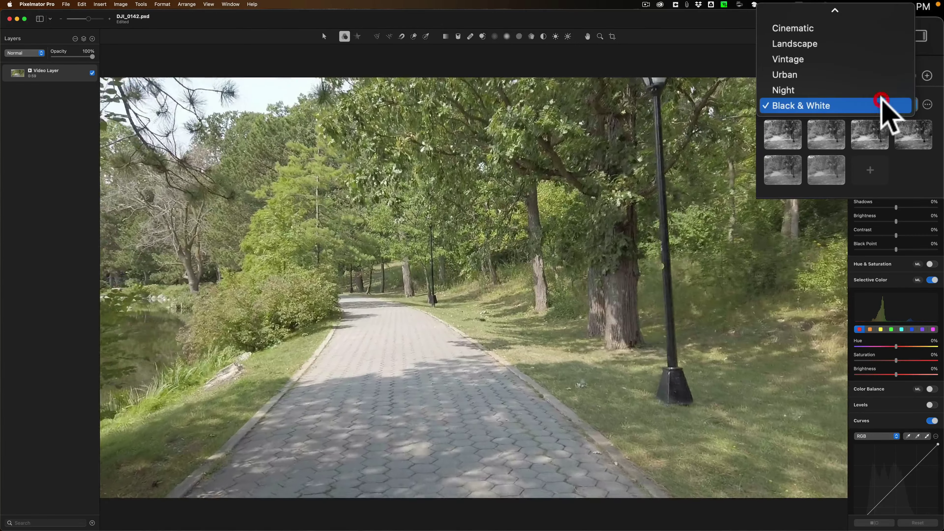
scroll(866, 99, up, 2)
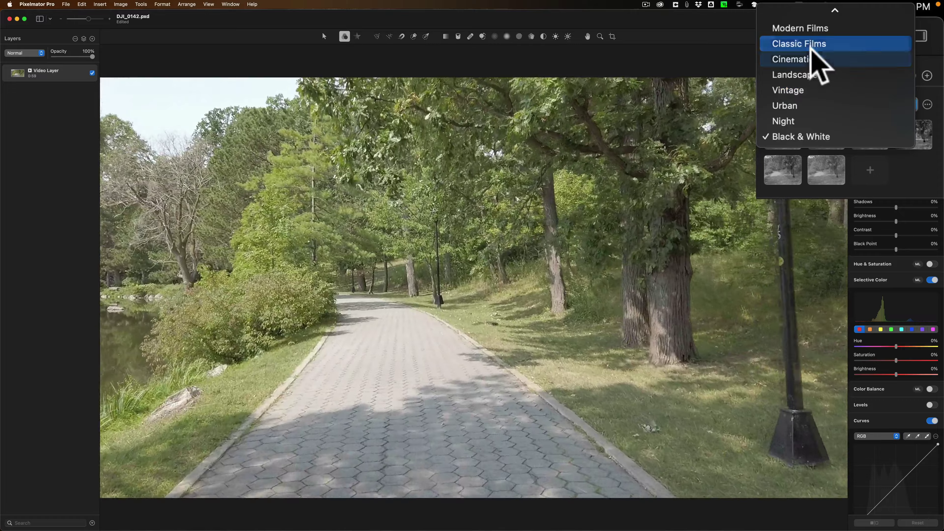
click(811, 45)
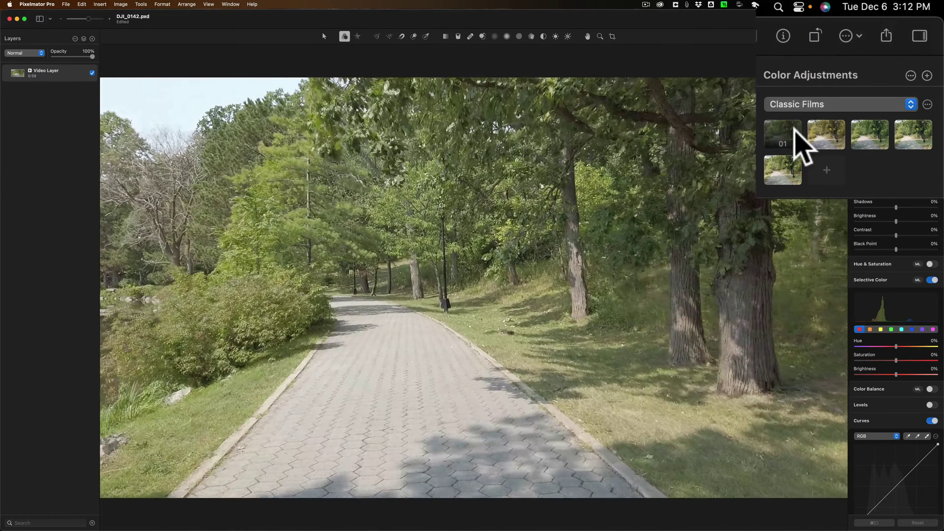
click(836, 137)
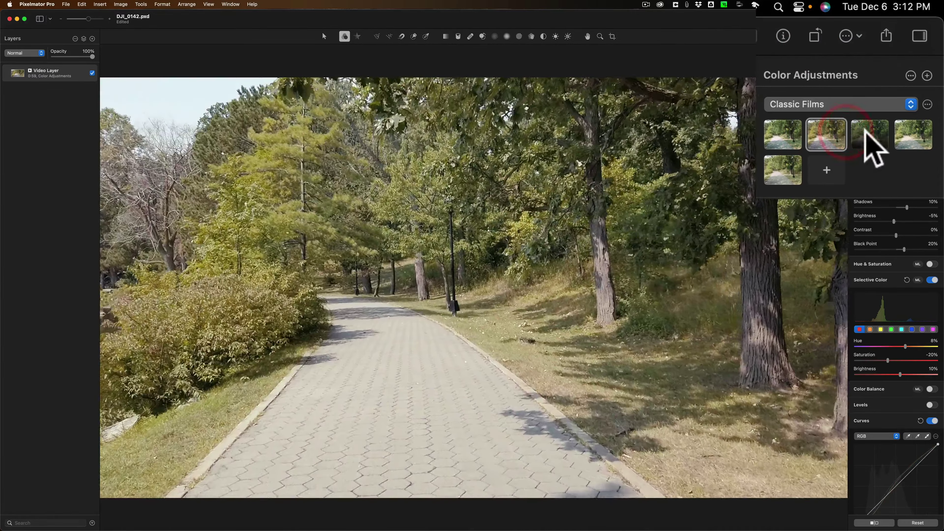
click(865, 134)
click(910, 136)
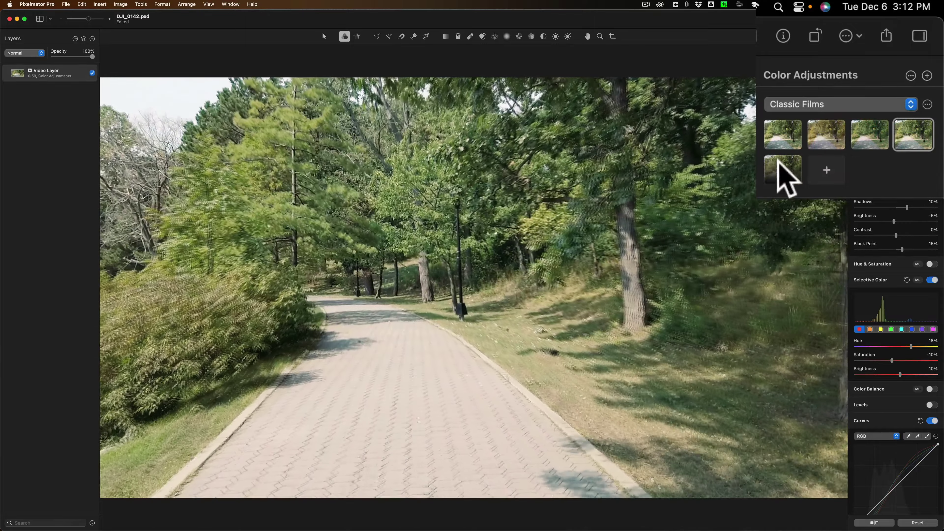
click(780, 165)
Step: Try the seven Cinematic colour presets on the video
click(817, 105)
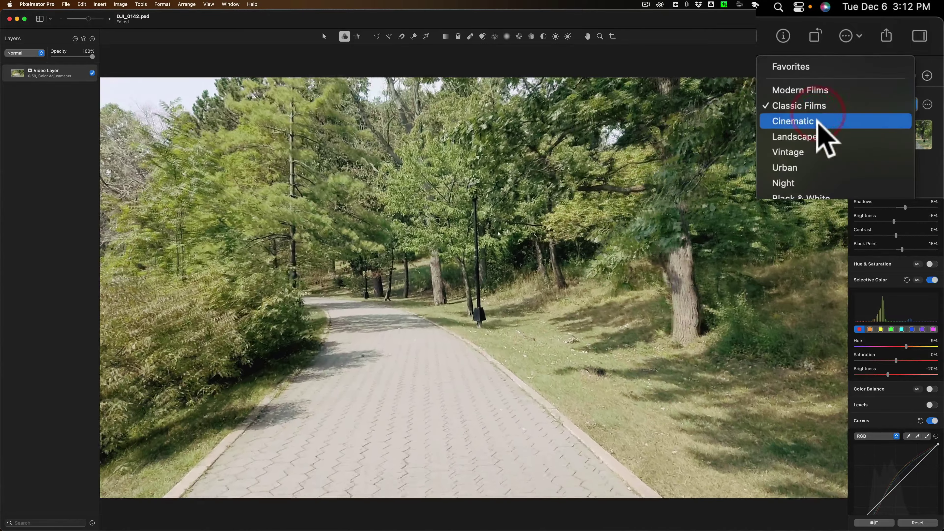
click(817, 121)
click(784, 134)
click(828, 134)
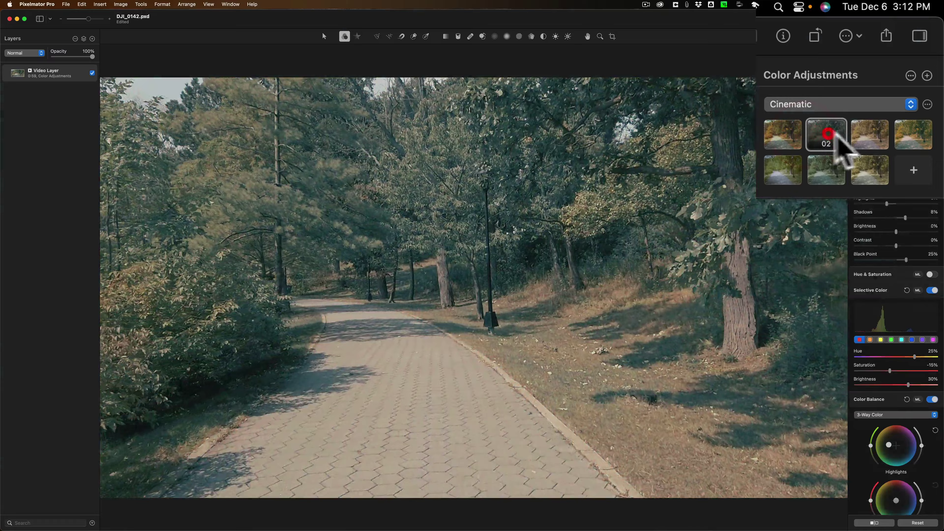
click(869, 133)
click(912, 136)
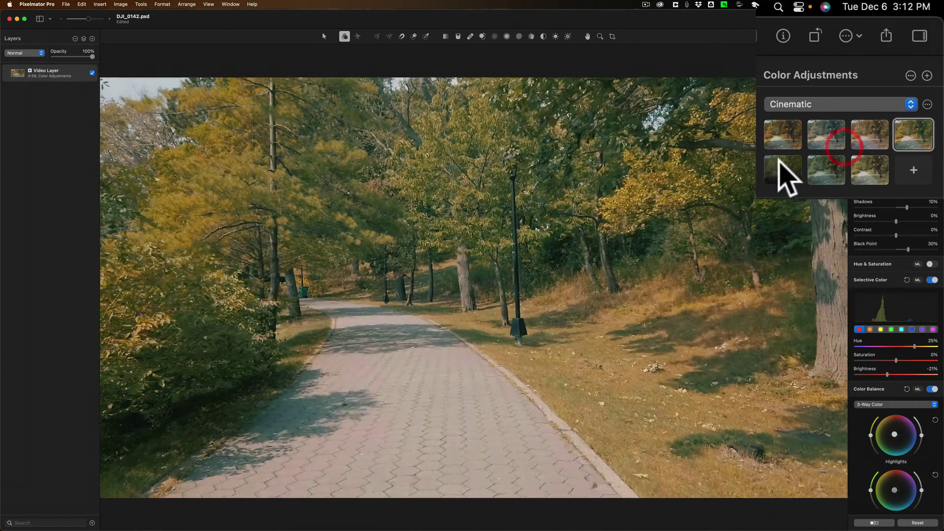
click(784, 167)
click(832, 169)
click(856, 158)
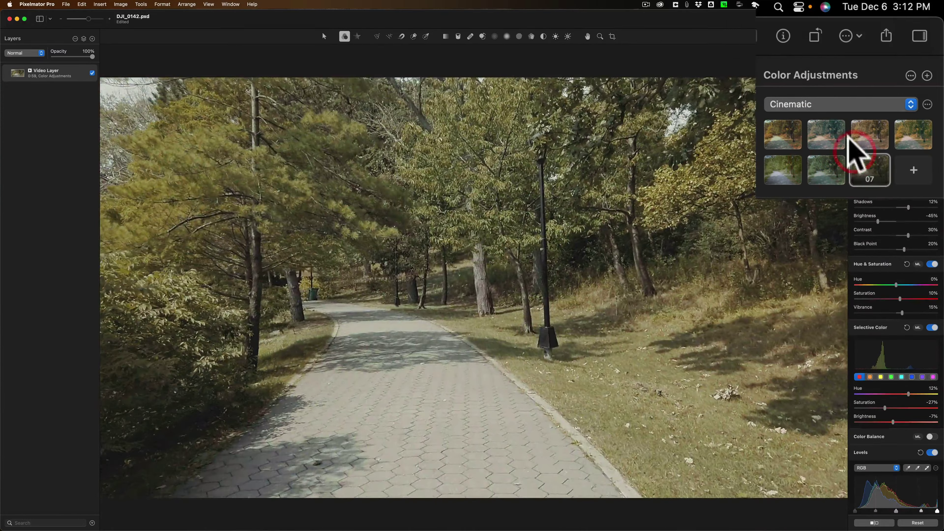
Step: Settle on the fifth Landscape colour preset and pause the video
click(832, 105)
click(829, 119)
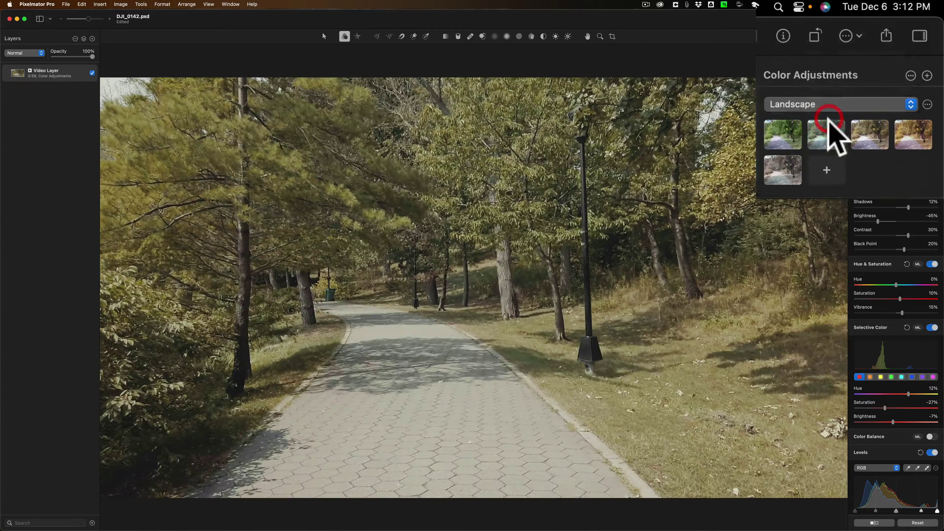
click(827, 132)
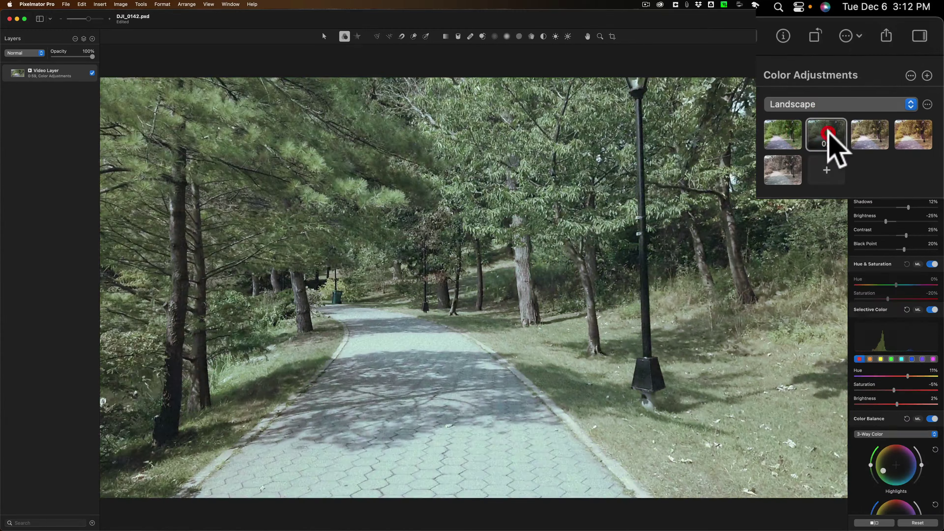
click(873, 137)
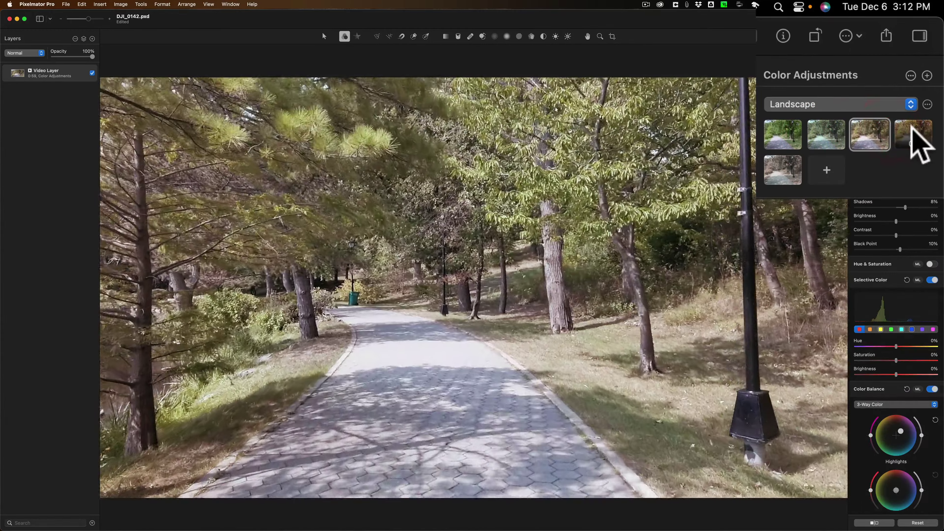
click(912, 133)
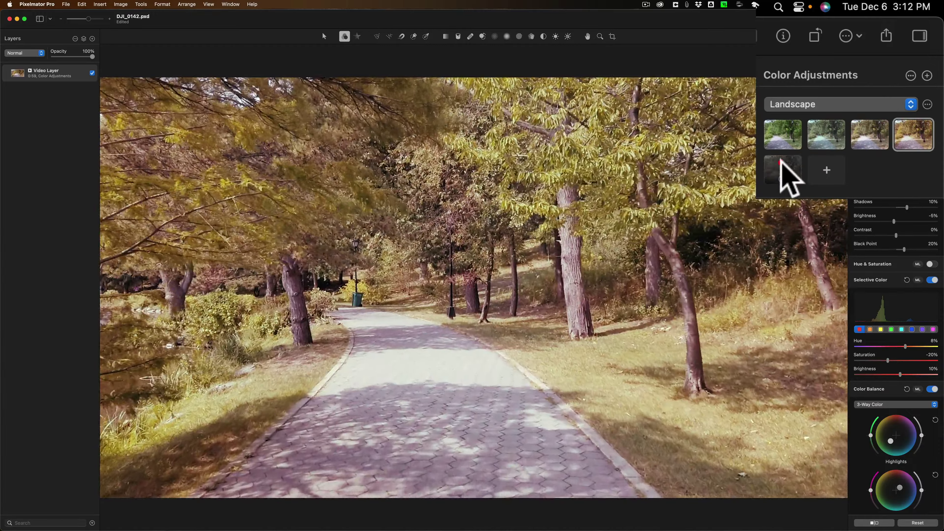
click(781, 162)
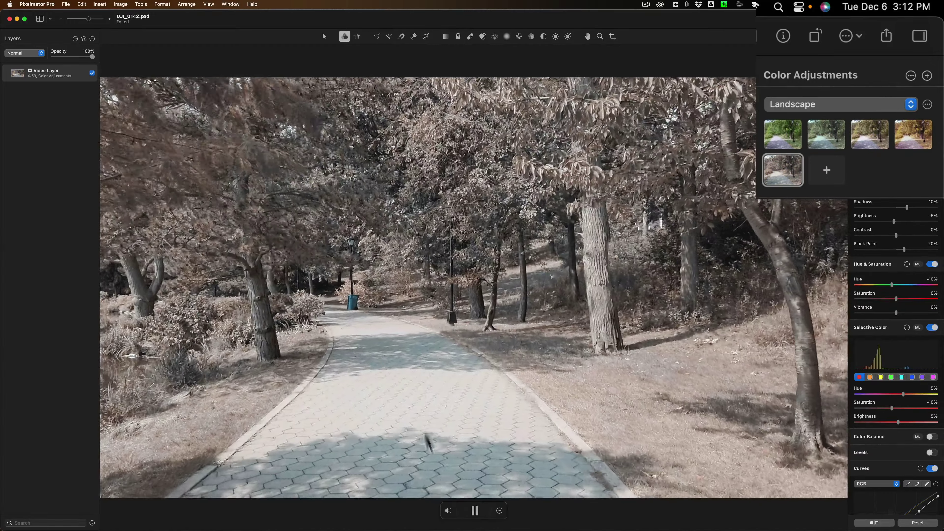
click(474, 510)
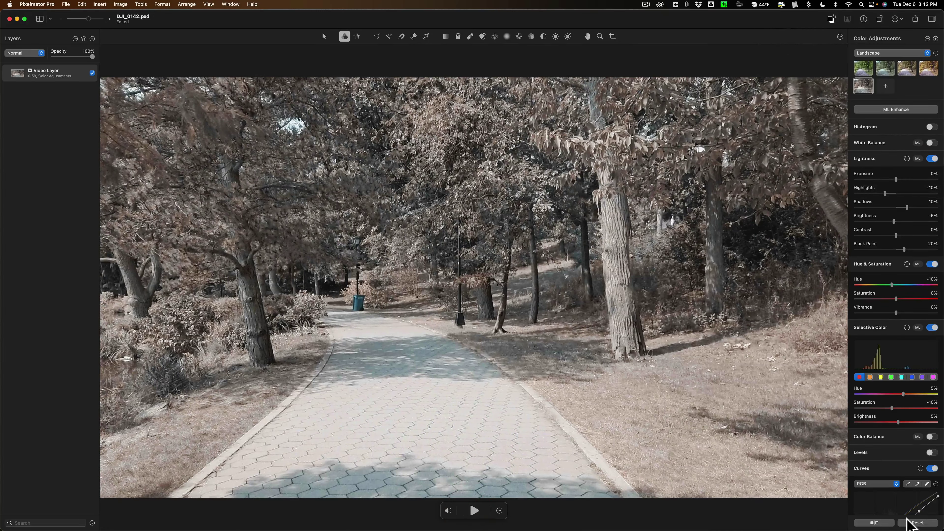
Step: Reset adjustments, then set Highlights -32%, Shadows 29%, Contrast 38%, Black Point 44%, Saturation 8%
click(909, 522)
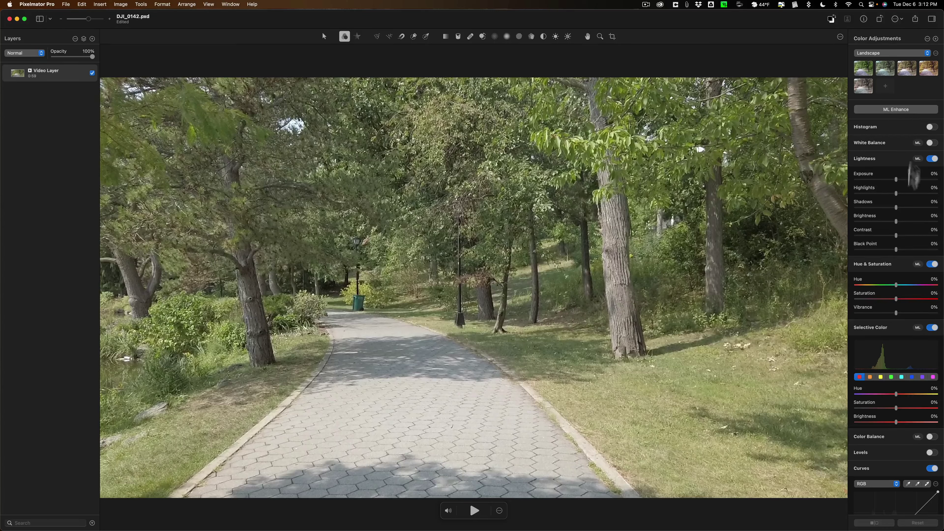
click(474, 510)
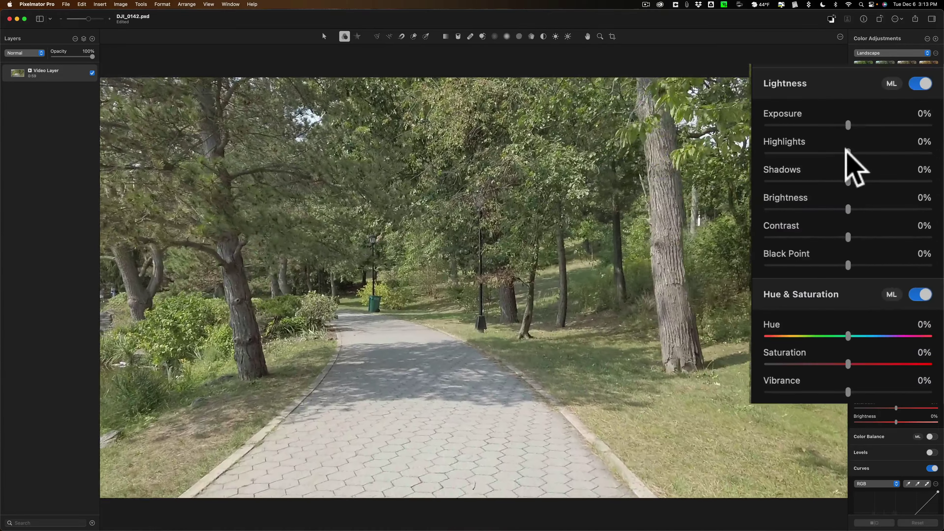
drag(847, 153, 805, 152)
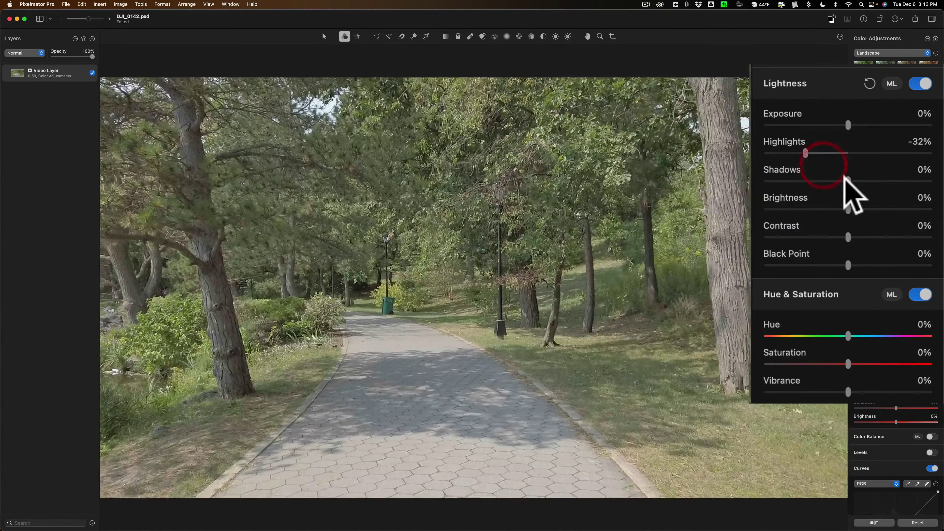
drag(848, 182, 887, 182)
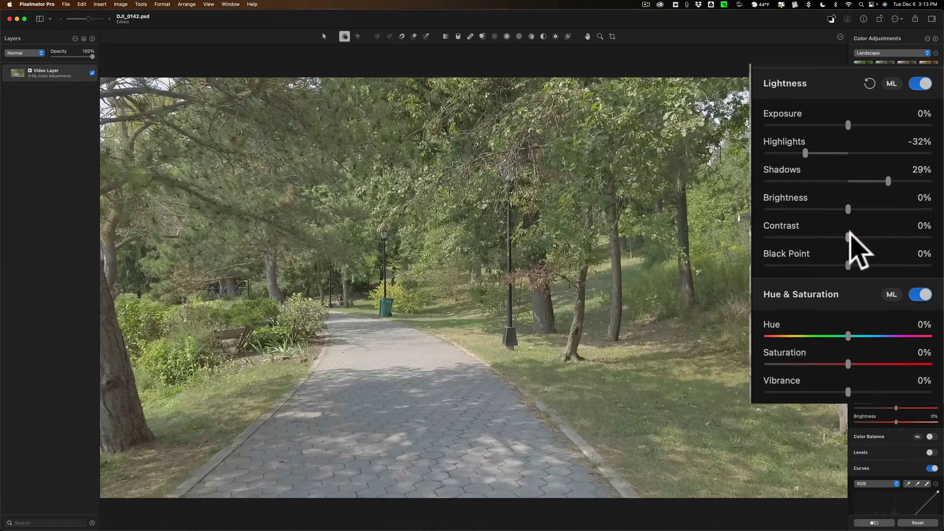
drag(848, 236, 878, 236)
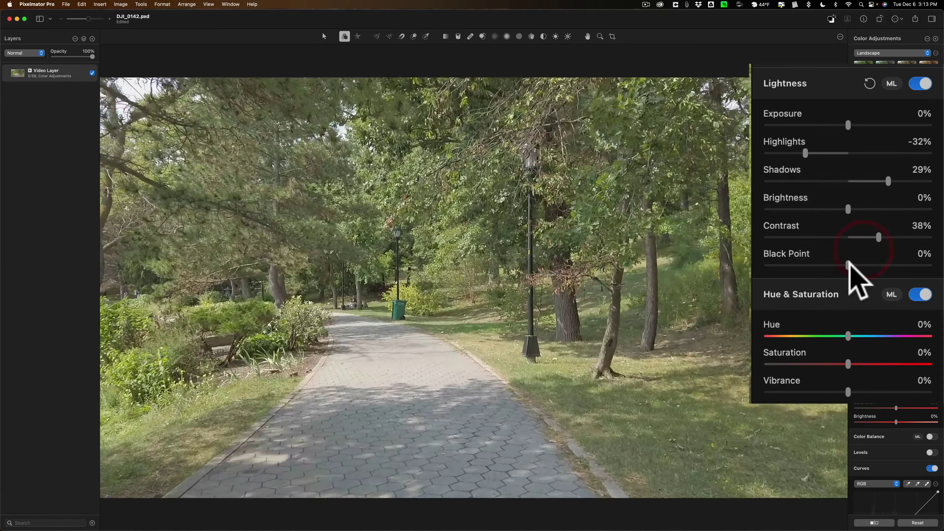
drag(848, 265, 884, 264)
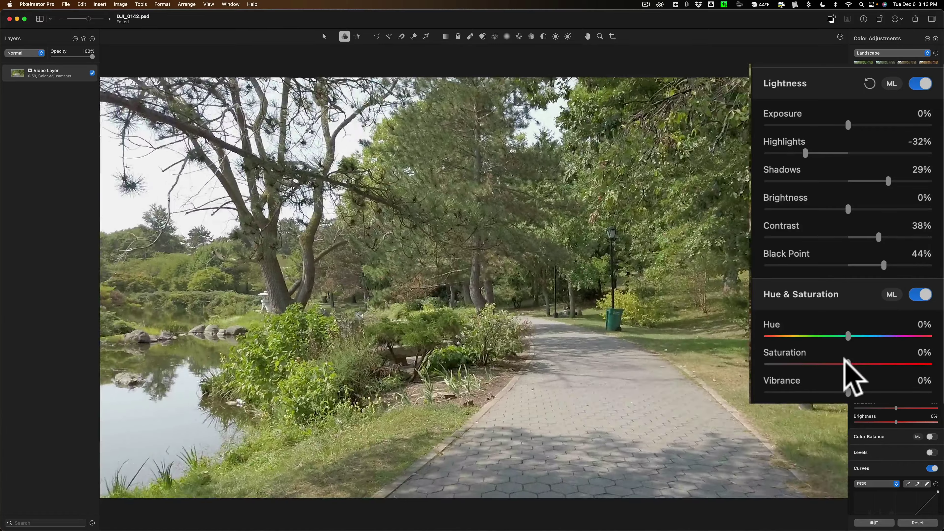
mouse_move(848, 363)
mouse_down()
mouse_move(885, 363)
mouse_move(859, 362)
mouse_up()
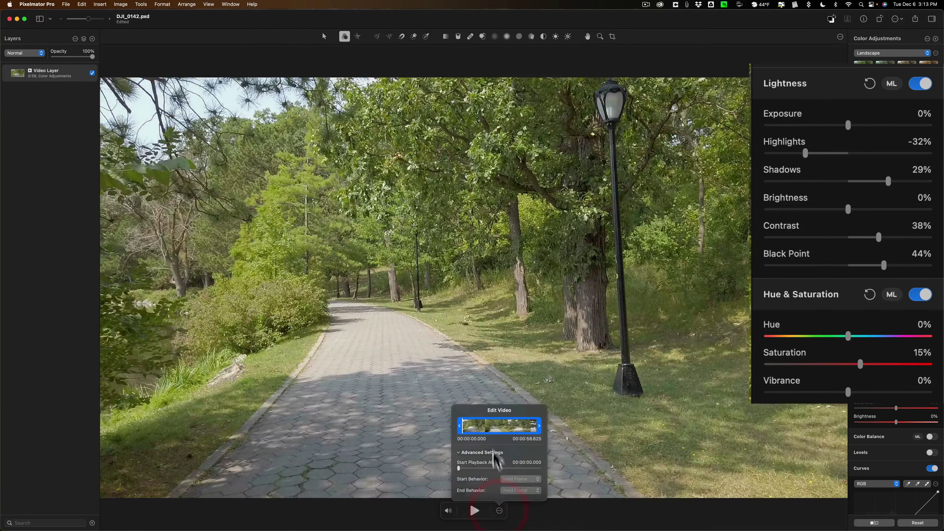
Step: Jump later in the clip, dismiss the Edit Video popover, and raise Saturation to 26%
click(490, 427)
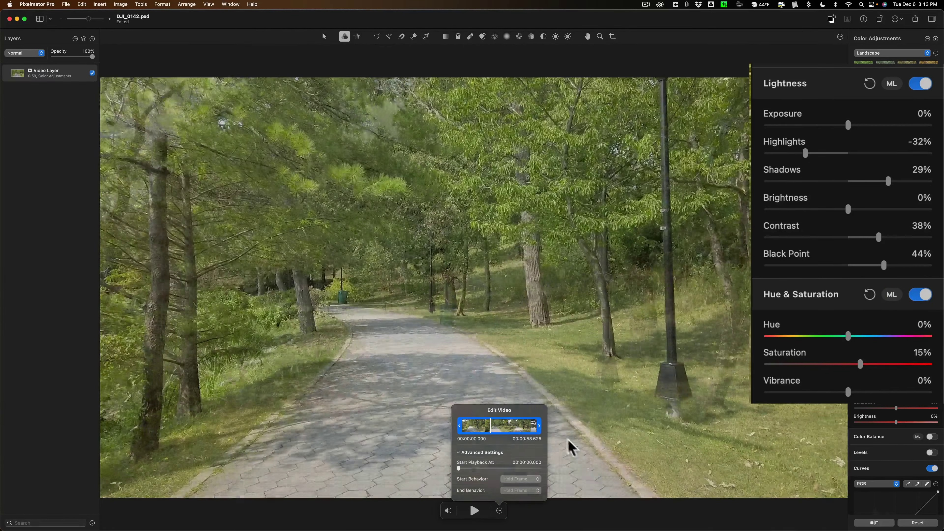
click(594, 517)
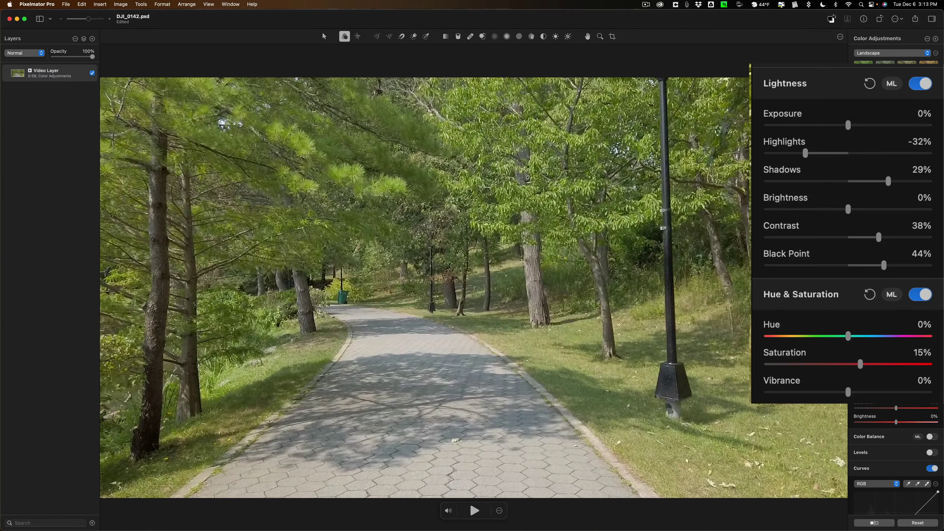
mouse_move(858, 362)
mouse_down()
mouse_move(909, 363)
mouse_move(856, 363)
mouse_move(867, 363)
mouse_up()
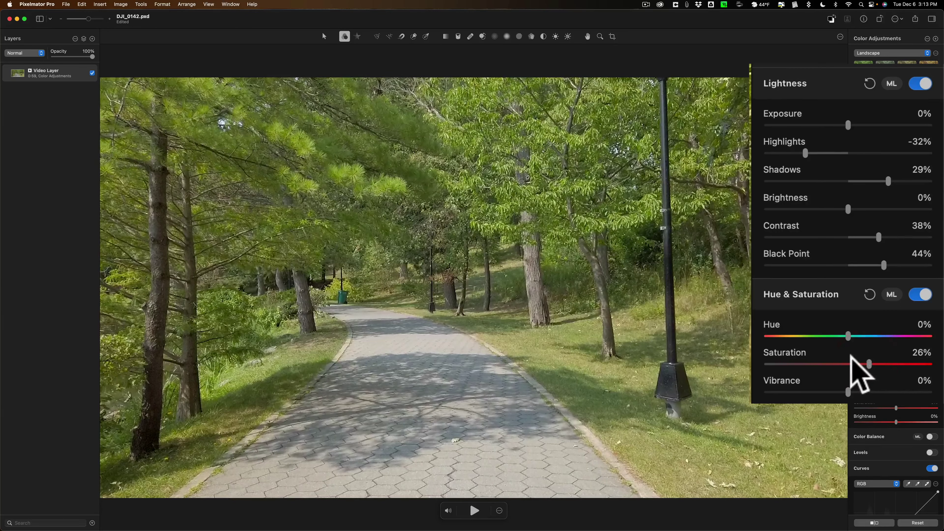
Step: Darken the greens to -49% in Selective Color and set Lightness brightness to -20%
scroll(869, 356, down, 3)
click(817, 349)
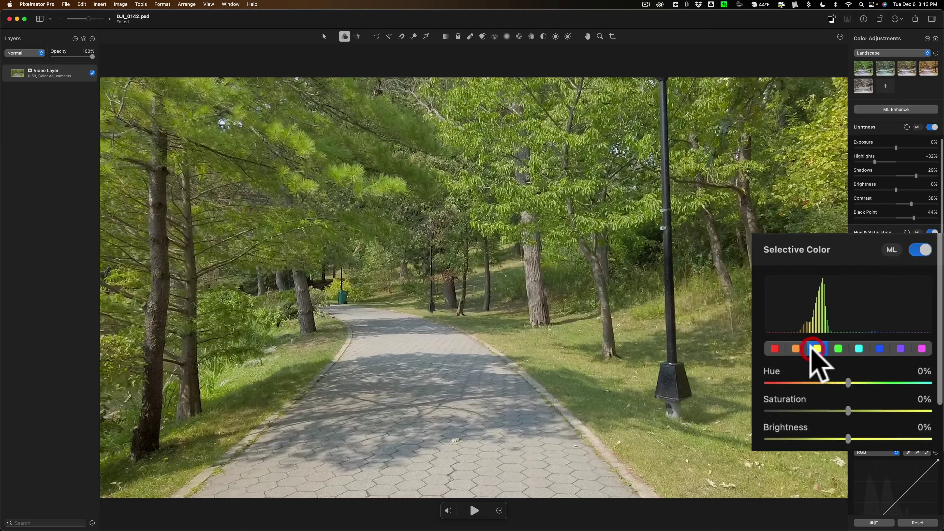
drag(848, 439, 887, 438)
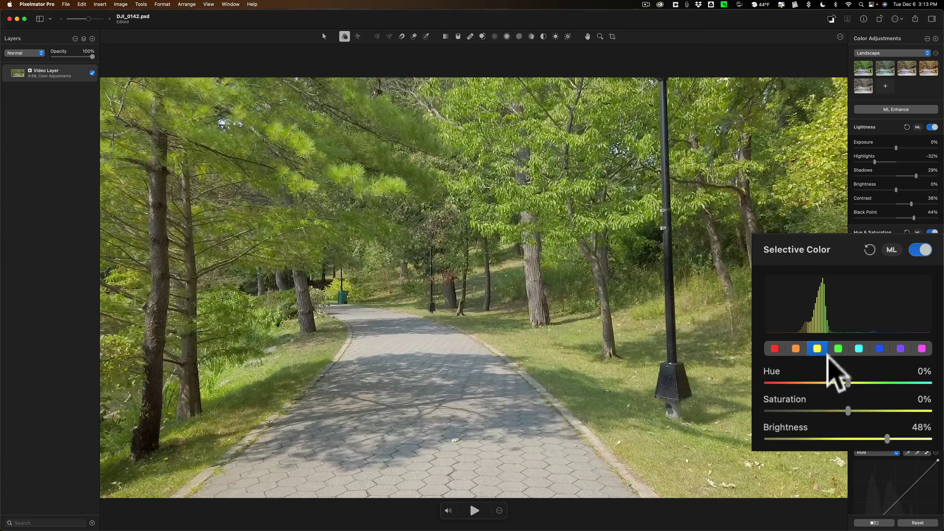
click(838, 348)
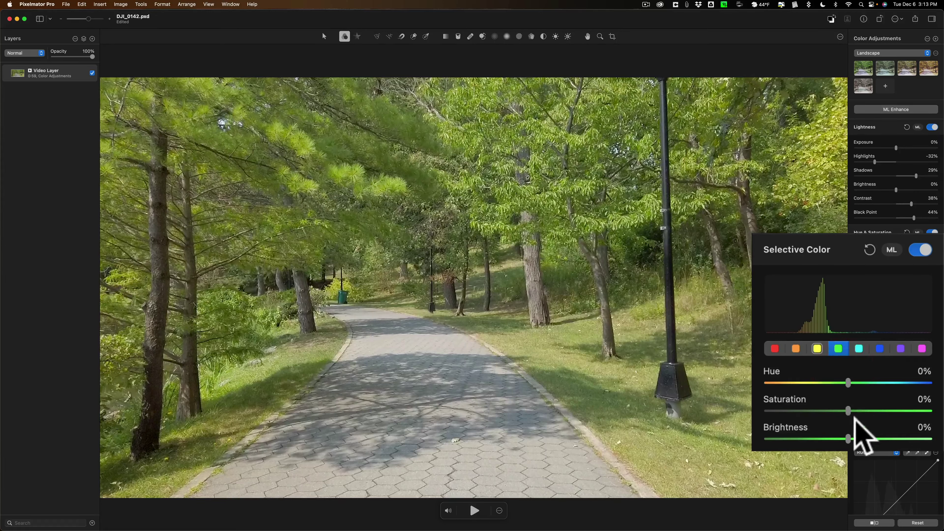
drag(848, 438, 806, 438)
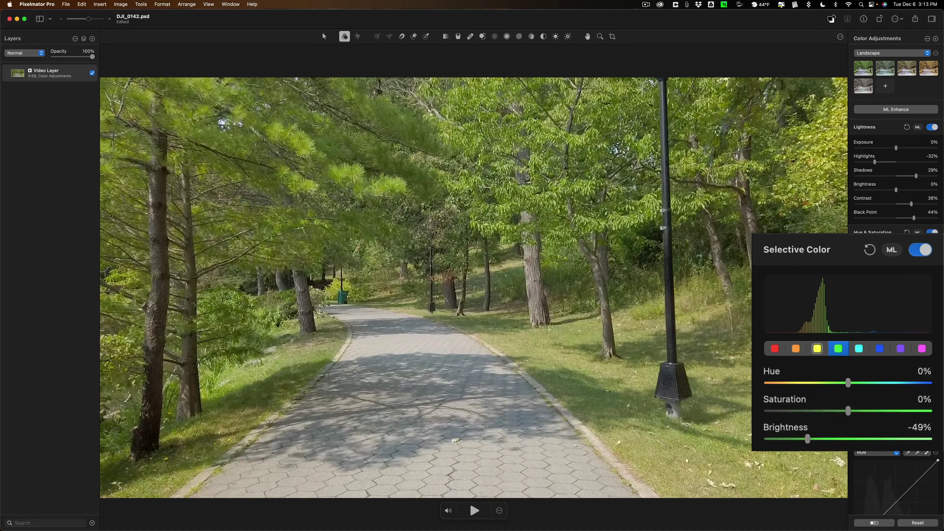
drag(895, 190, 900, 190)
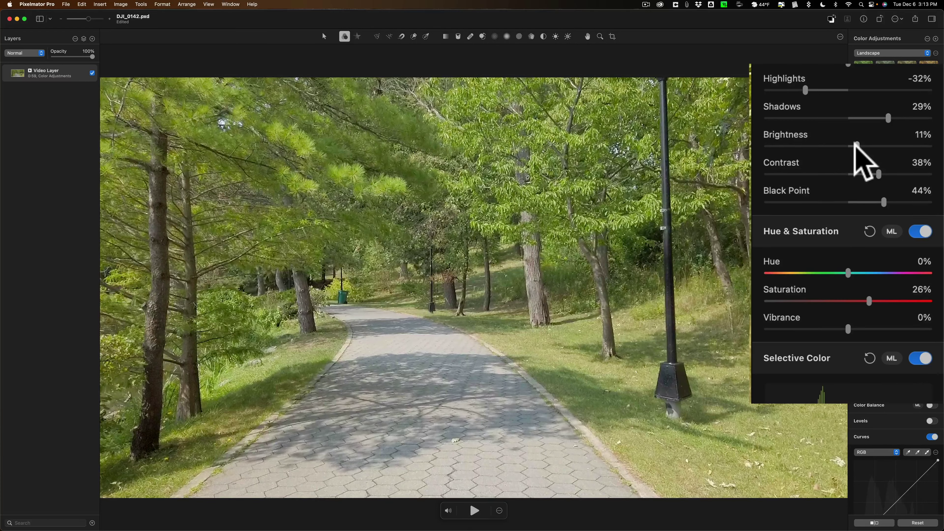
drag(855, 144, 829, 144)
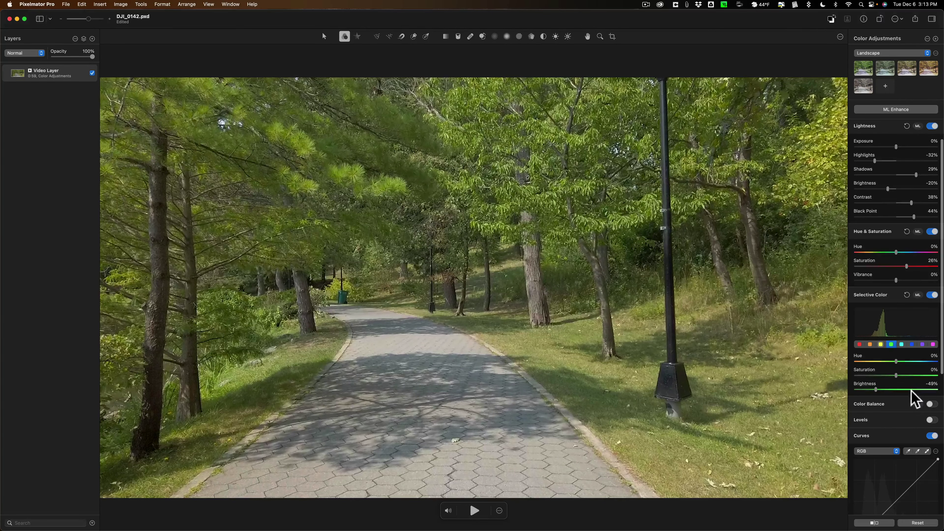
Step: Turn off the Channel Mixer and Curves colour adjustments
scroll(911, 391, down, 10)
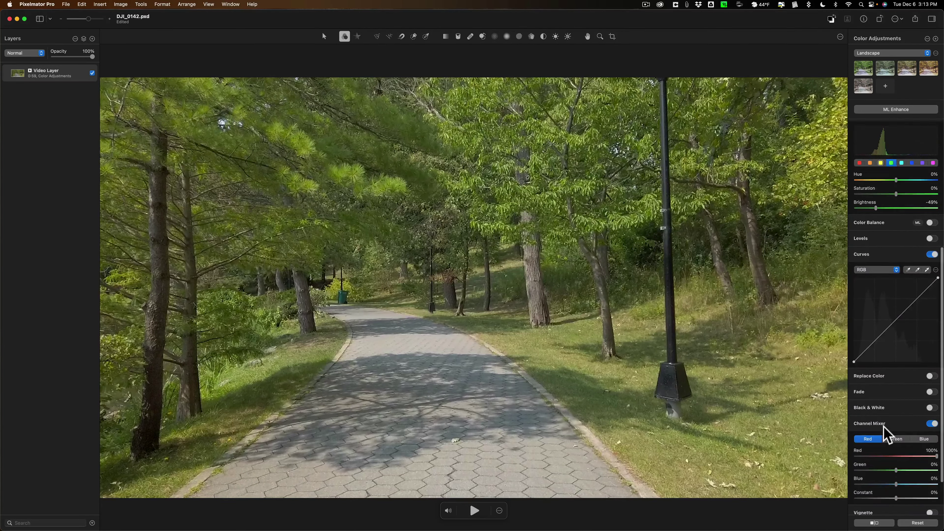
scroll(885, 433, down, 3)
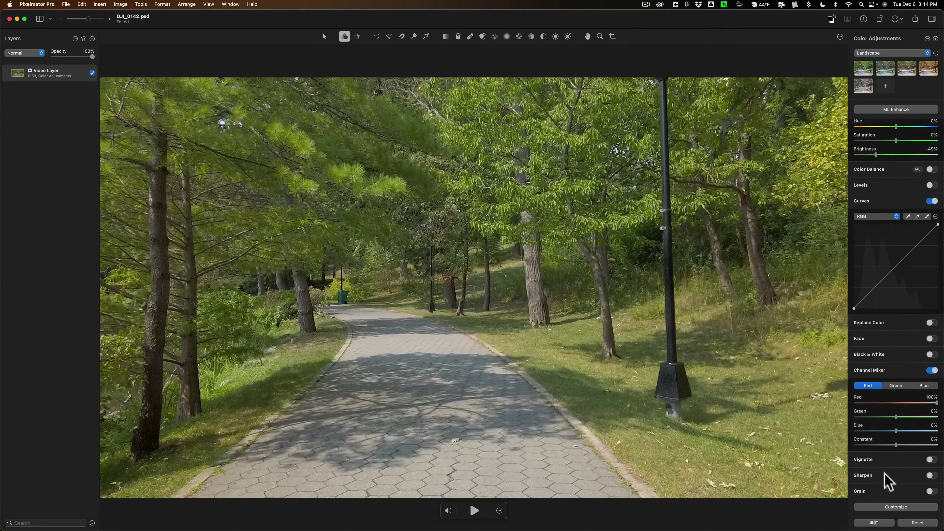
click(930, 370)
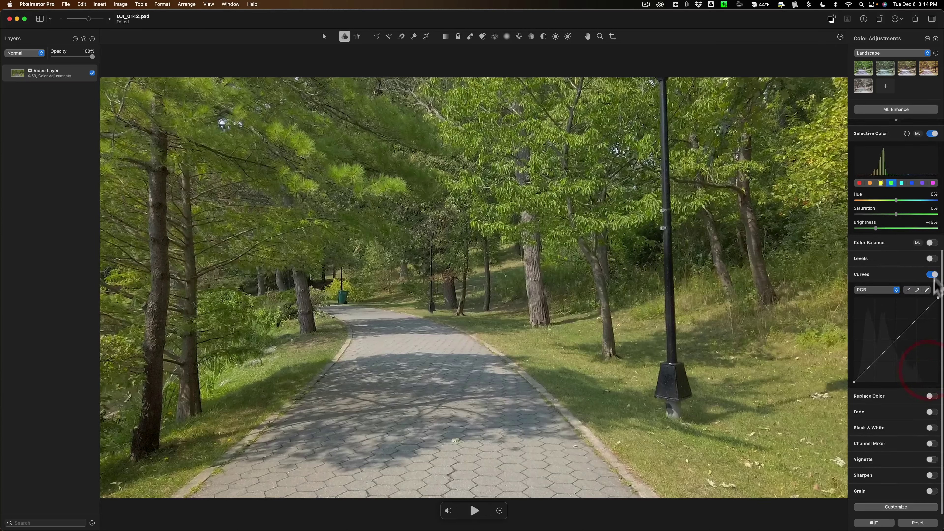
click(931, 274)
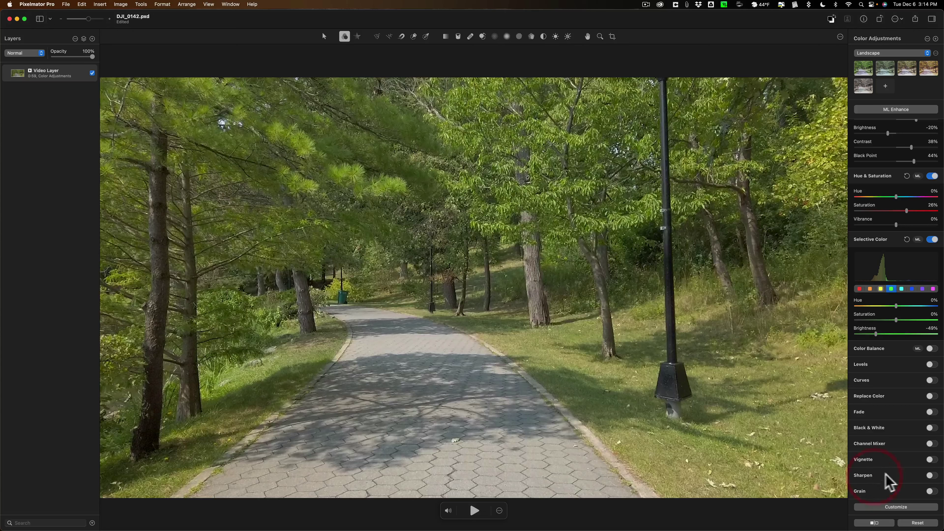
Step: Enable Sharpen with 1.1 px radius and 32% intensity
click(931, 475)
scroll(888, 479, down, 1)
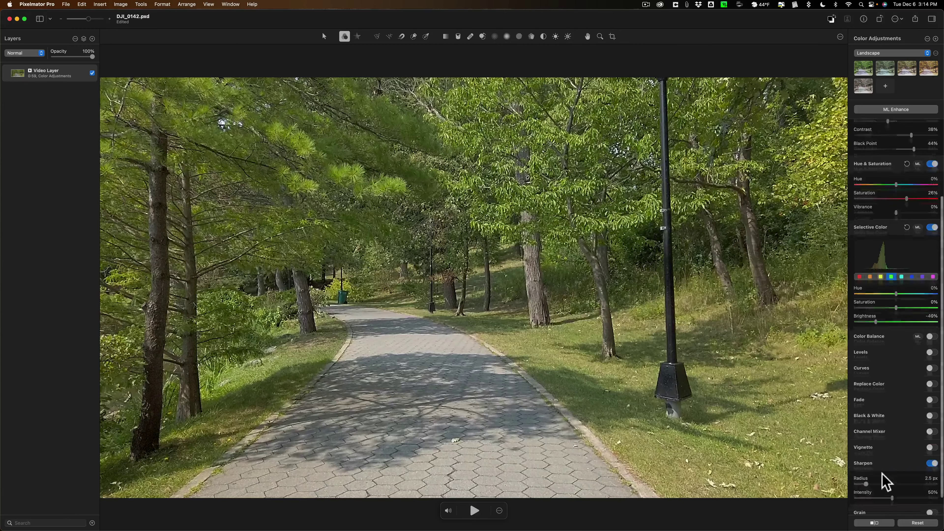
click(932, 454)
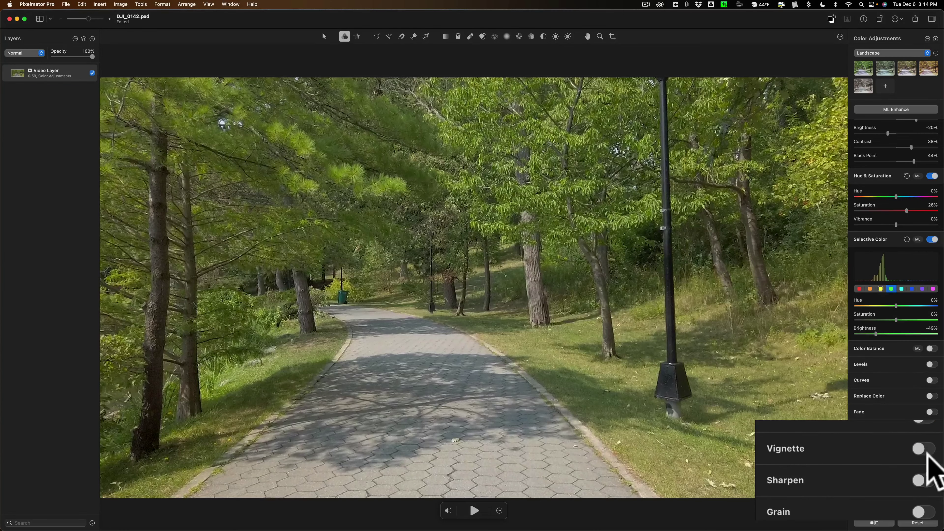
click(925, 478)
scroll(866, 457, down, 3)
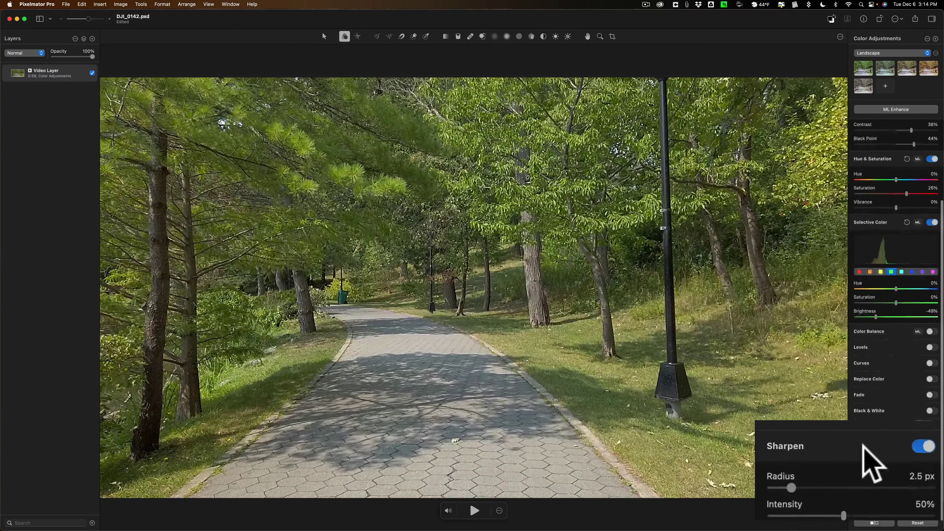
drag(836, 482, 827, 482)
drag(792, 455, 783, 453)
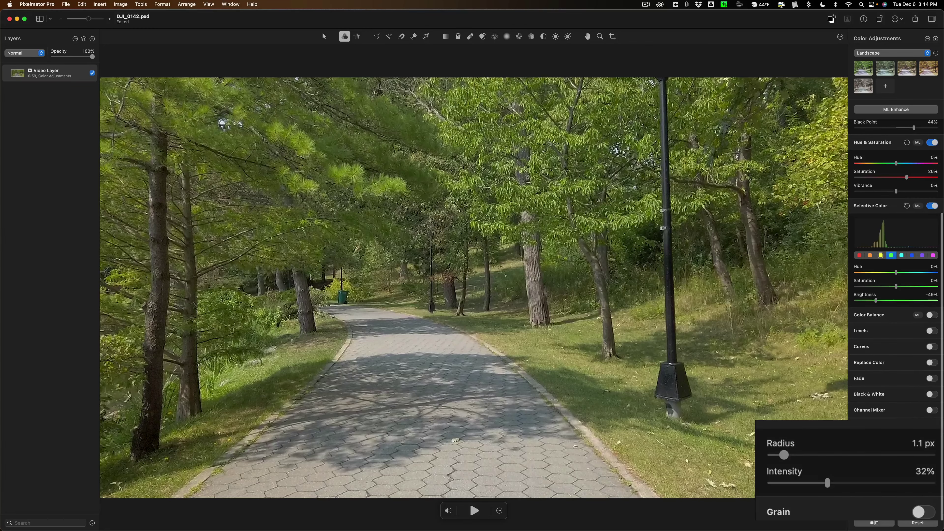
Step: Add a vignette at 5% exposure and play the video to preview the grade
click(932, 426)
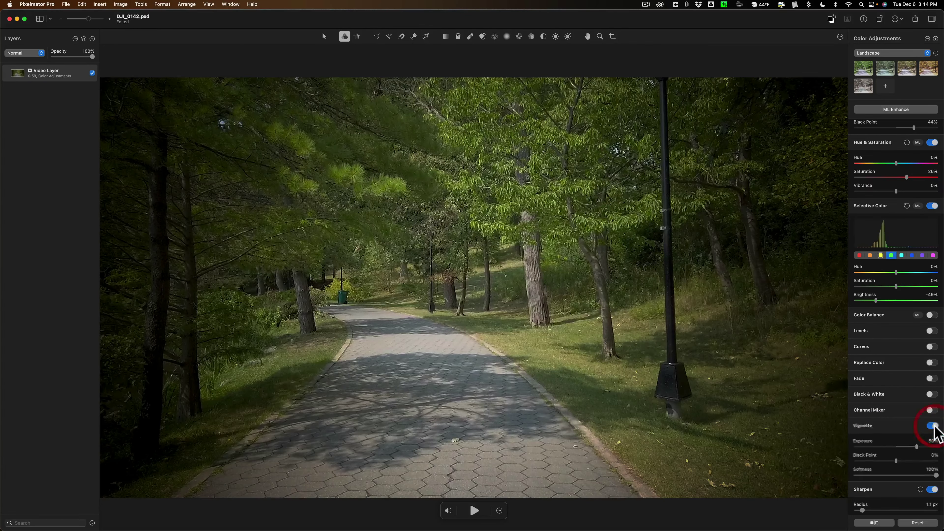
drag(916, 447, 854, 445)
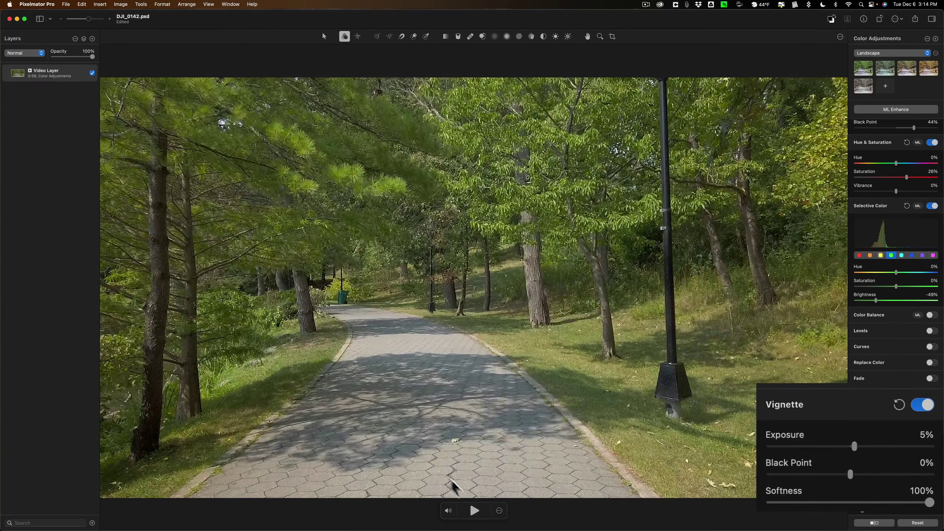
click(475, 510)
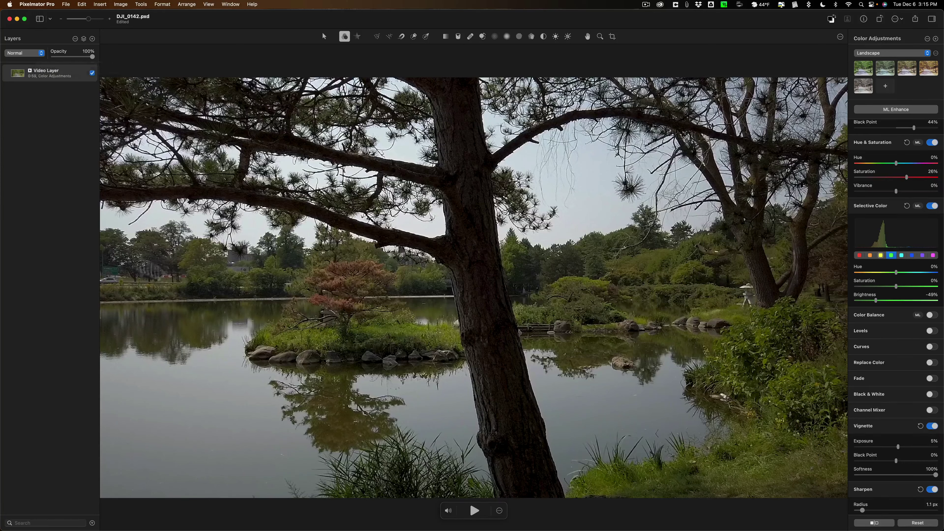
Step: Trim the end of the clip to about 48 seconds, then play and pause it
click(474, 510)
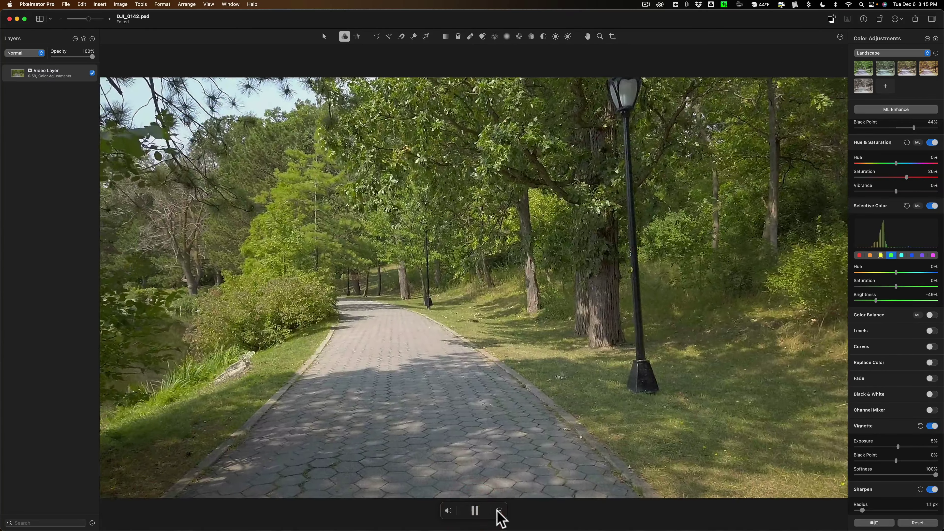
click(499, 511)
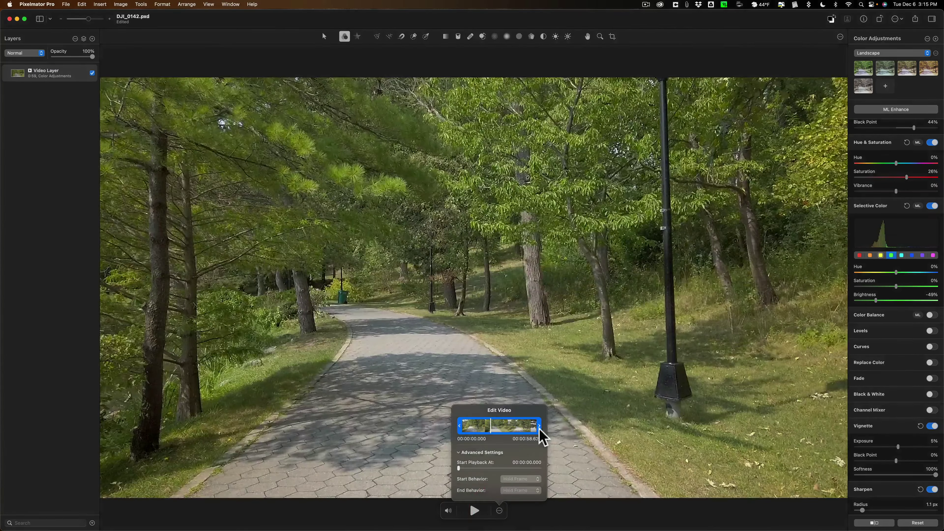
drag(539, 425, 526, 428)
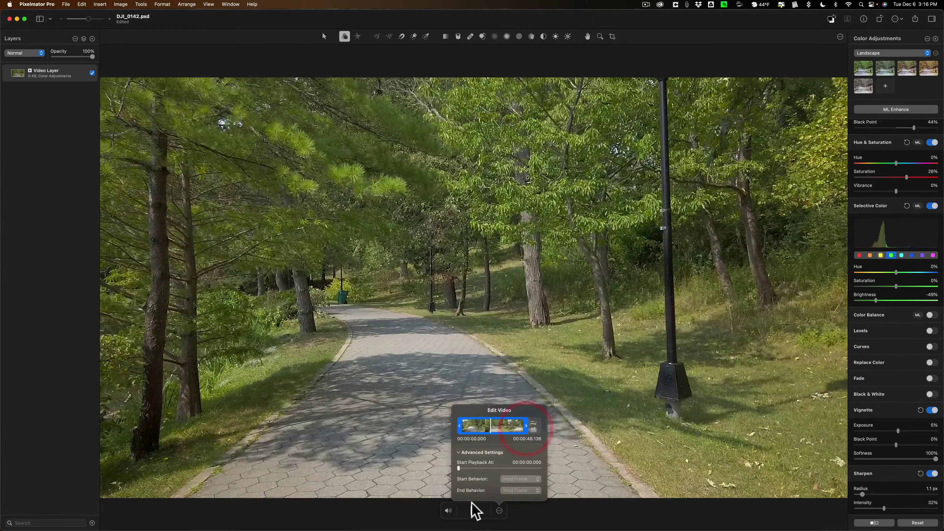
click(475, 510)
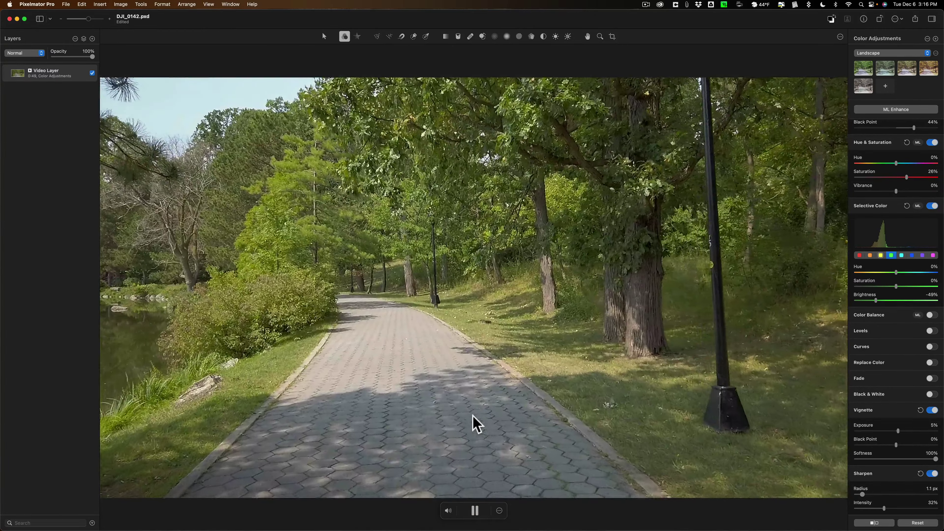
click(476, 508)
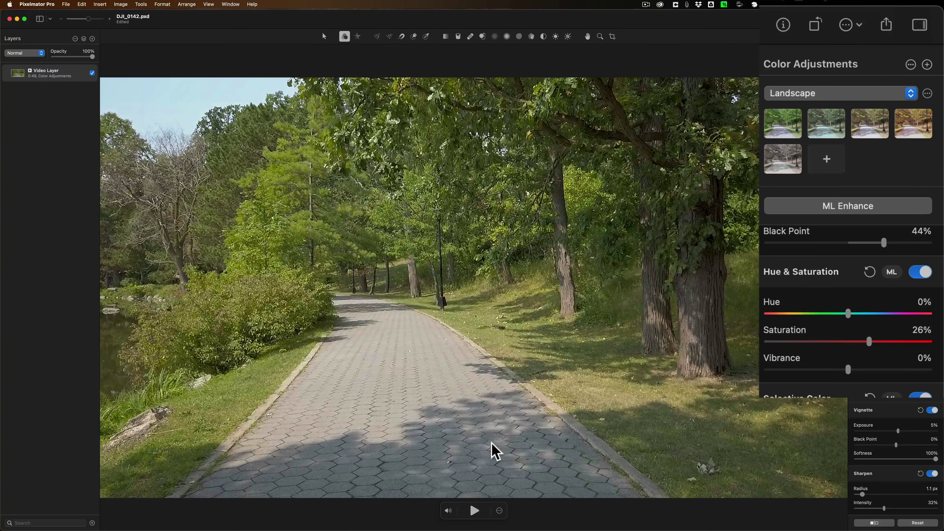
Step: Export the video through Share > mp4 / Web Video as 'My Walk' to the Desktop
click(887, 25)
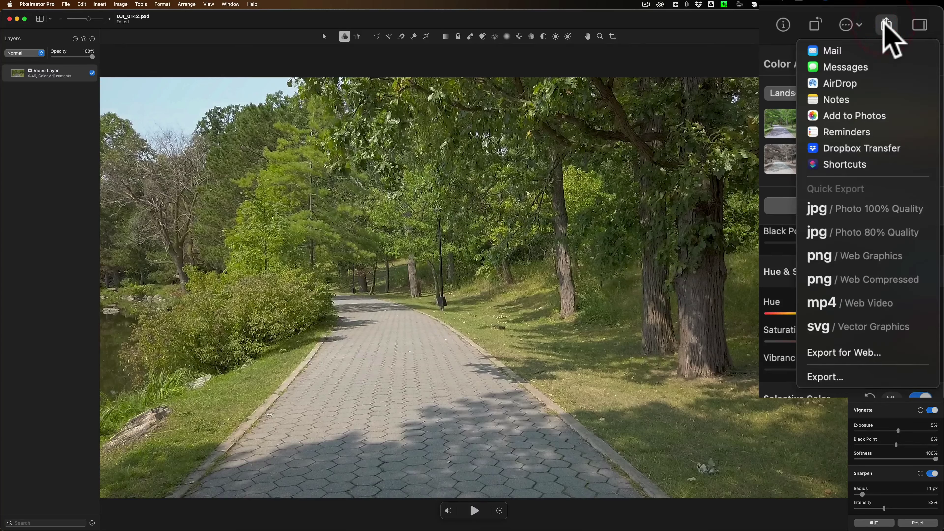
click(850, 297)
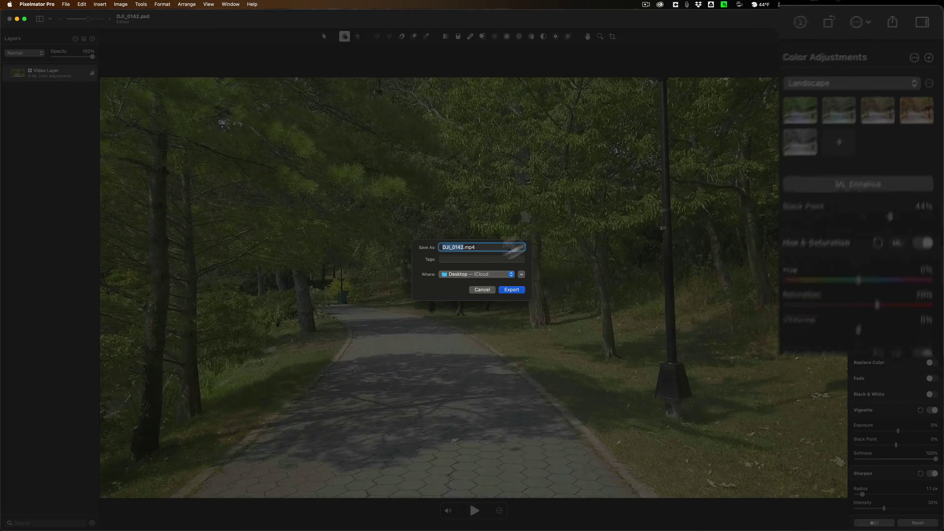
text(My A)
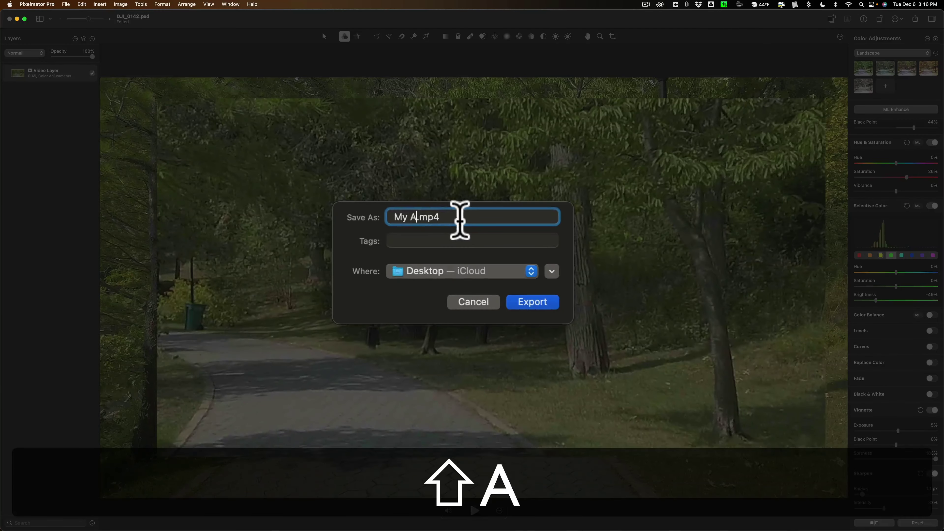
key(BackSpace)
text(Walk)
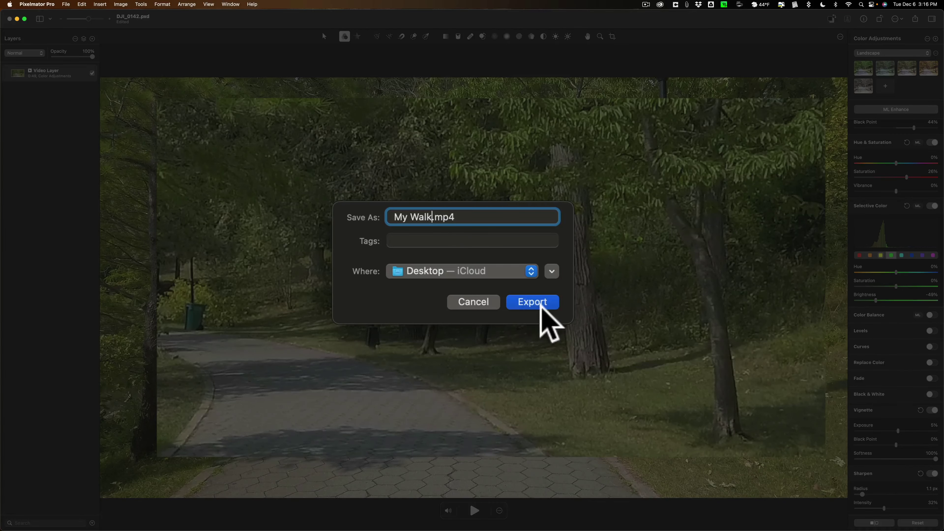
click(551, 271)
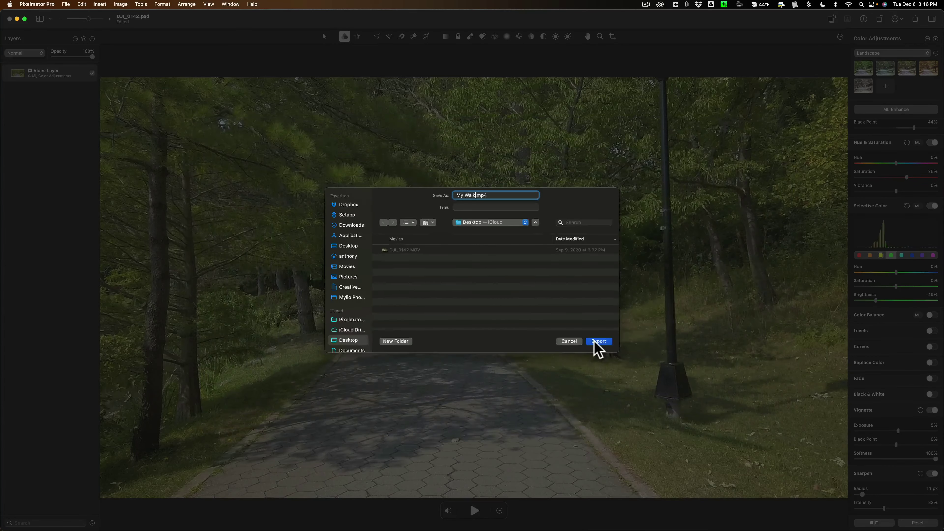
click(595, 345)
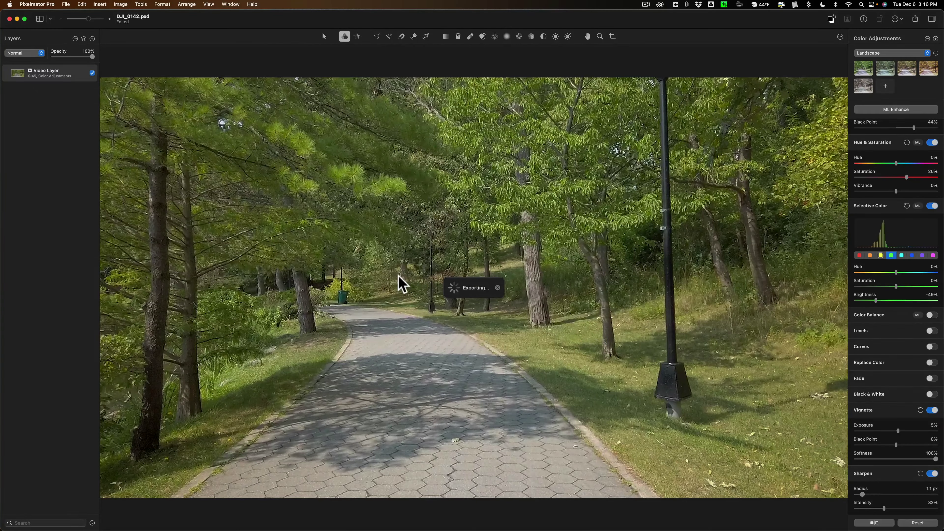